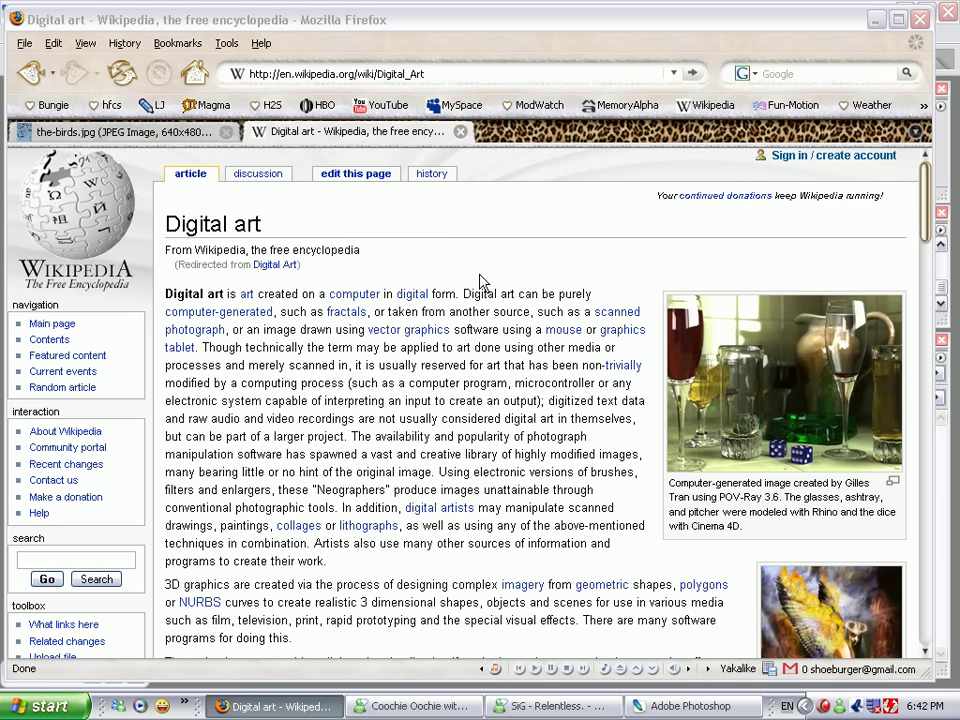
Step: Browse the Digital art article in the browser and open the Woman of Rock image page
scroll(486, 310, down, 7)
scroll(488, 303, up, 1)
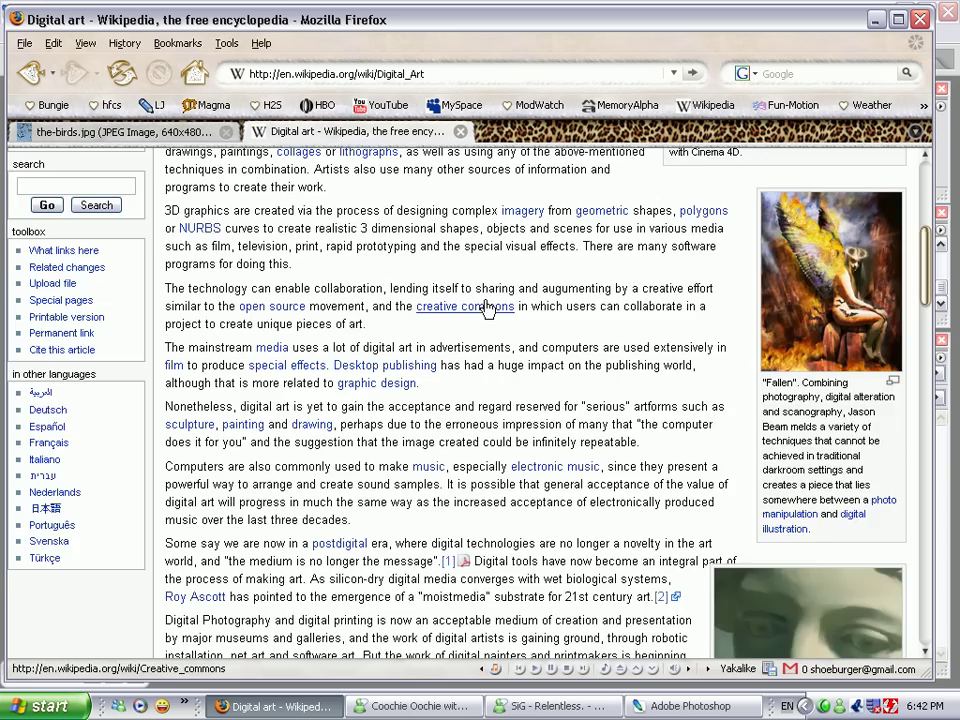
scroll(486, 310, up, 6)
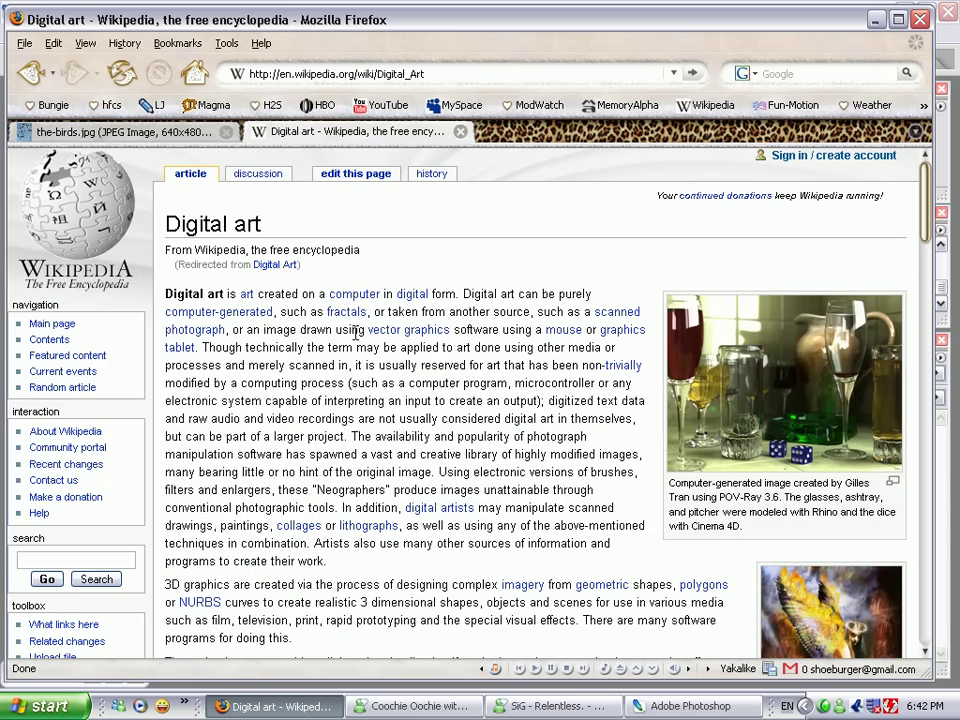
scroll(300, 295, down, 4)
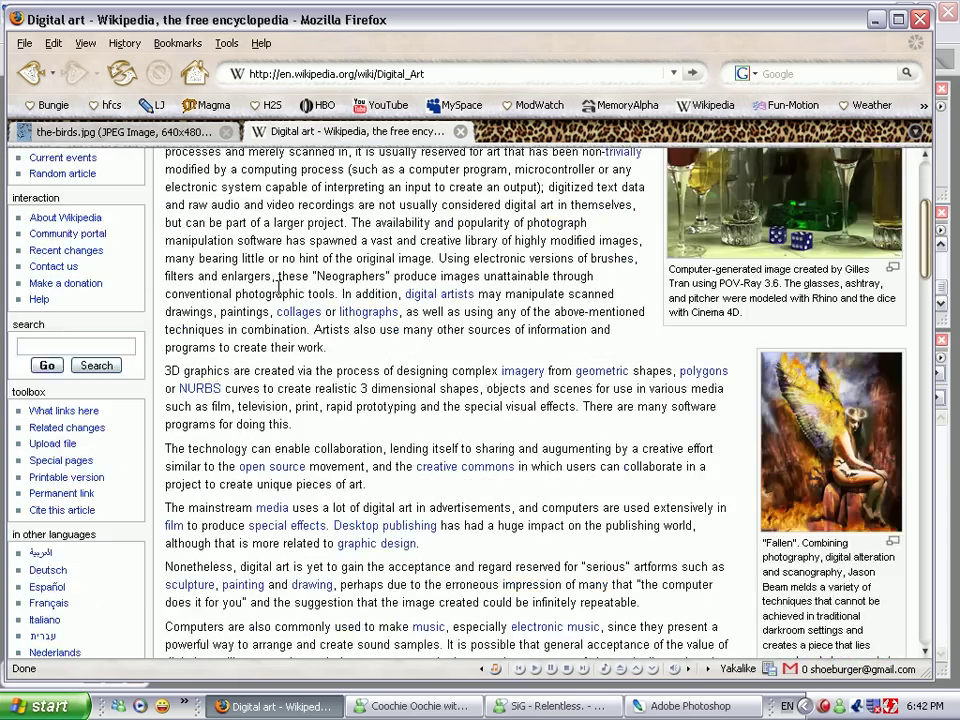
scroll(285, 285, up, 1)
scroll(278, 285, up, 3)
click(690, 706)
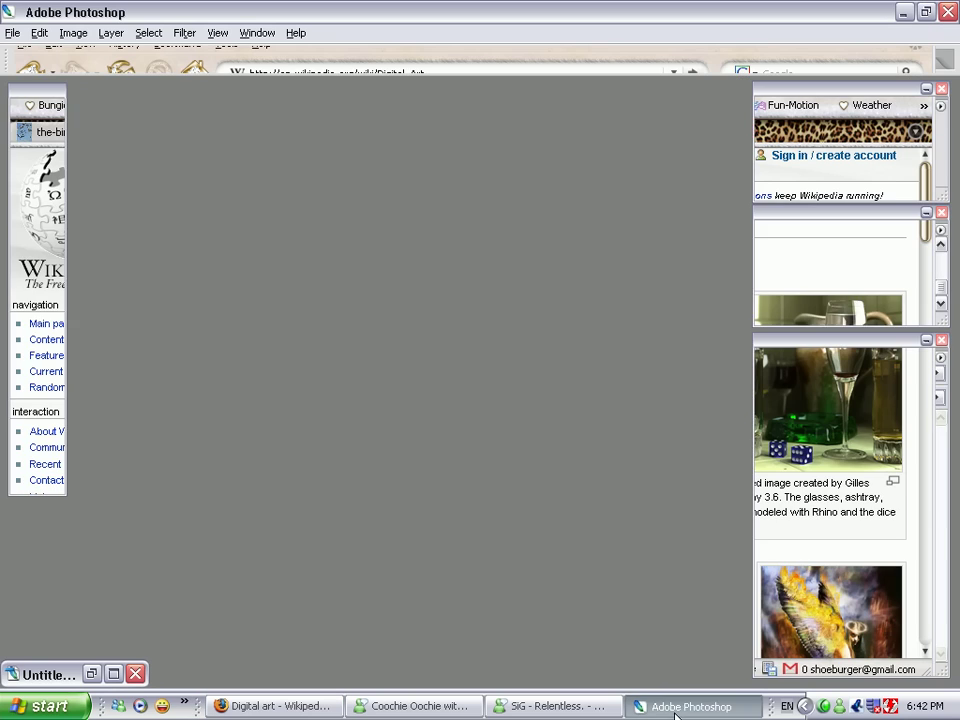
click(285, 708)
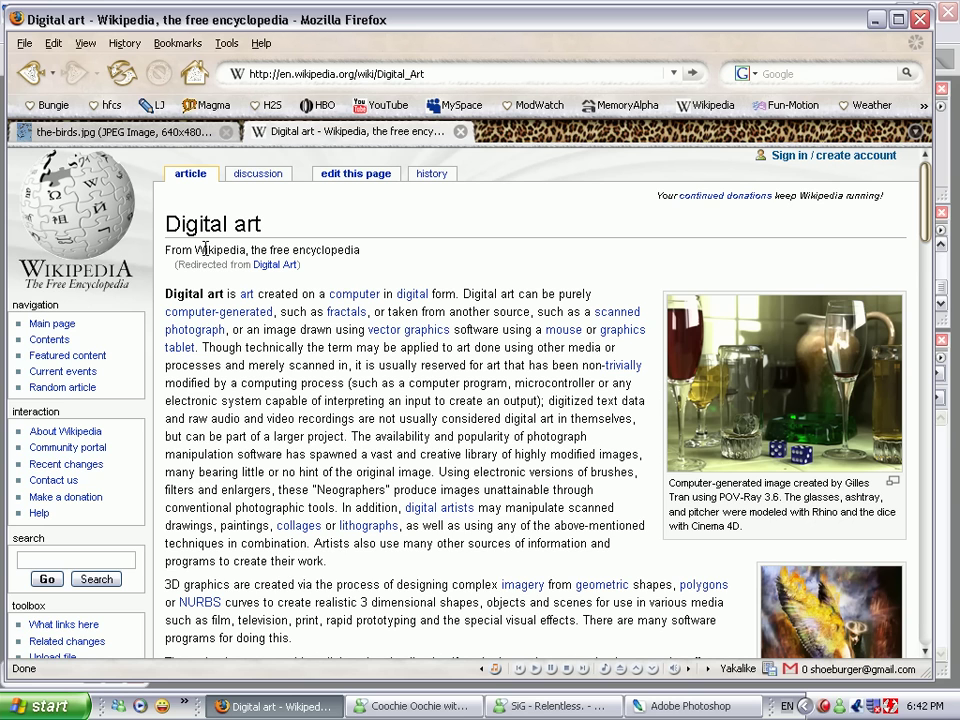
scroll(660, 340, down, 15)
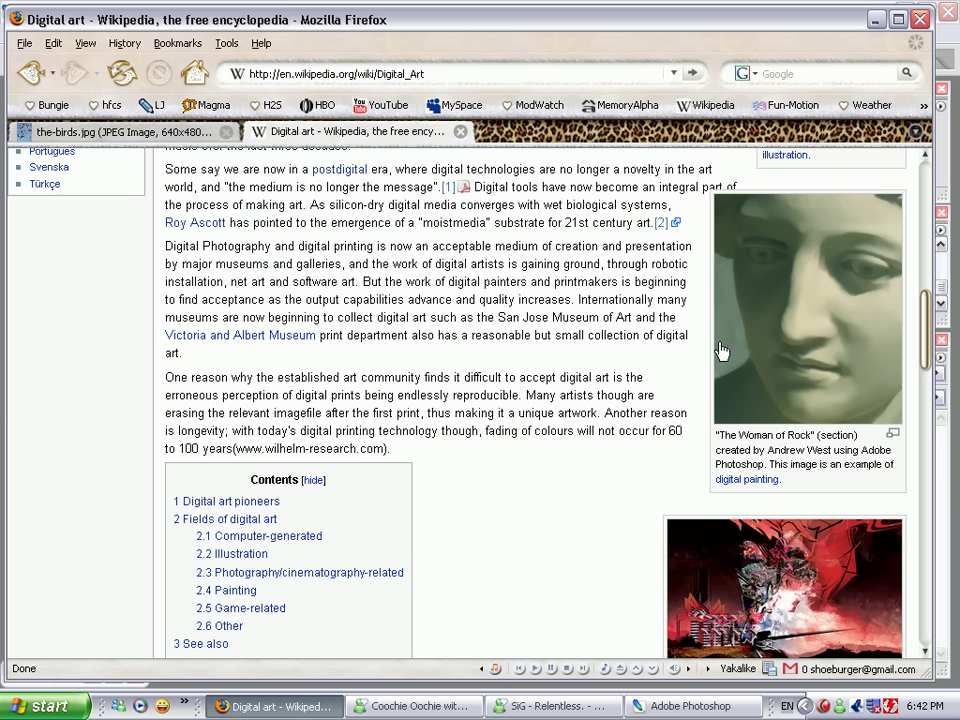
click(790, 350)
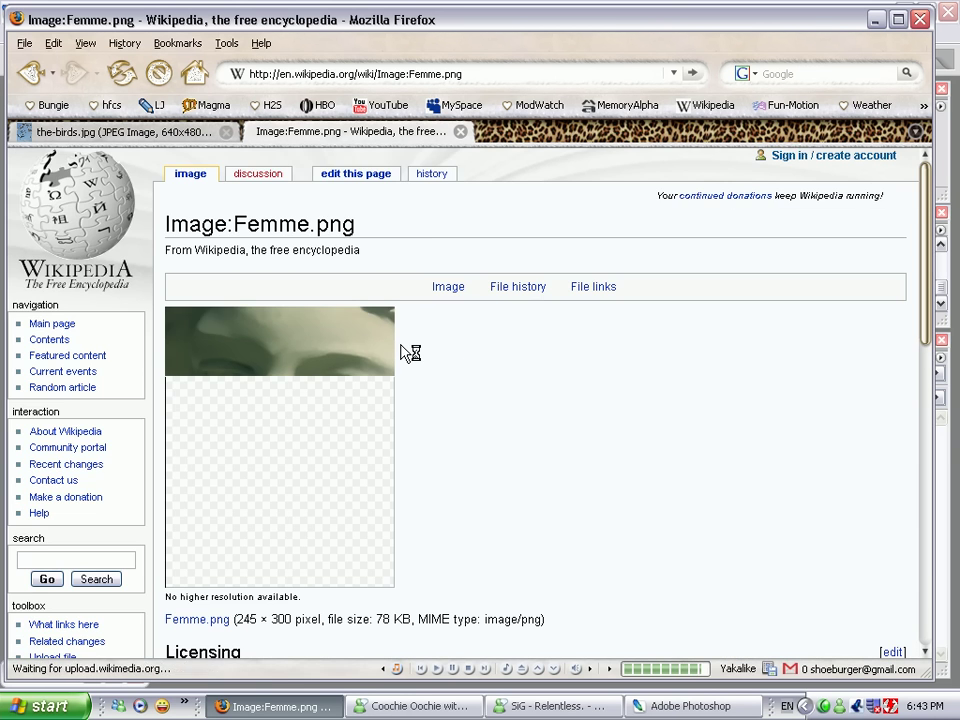
Step: Return to the Digital art article and view the the-birds.jpg photo of flying gulls
scroll(407, 351, down, 3)
scroll(450, 310, up, 1)
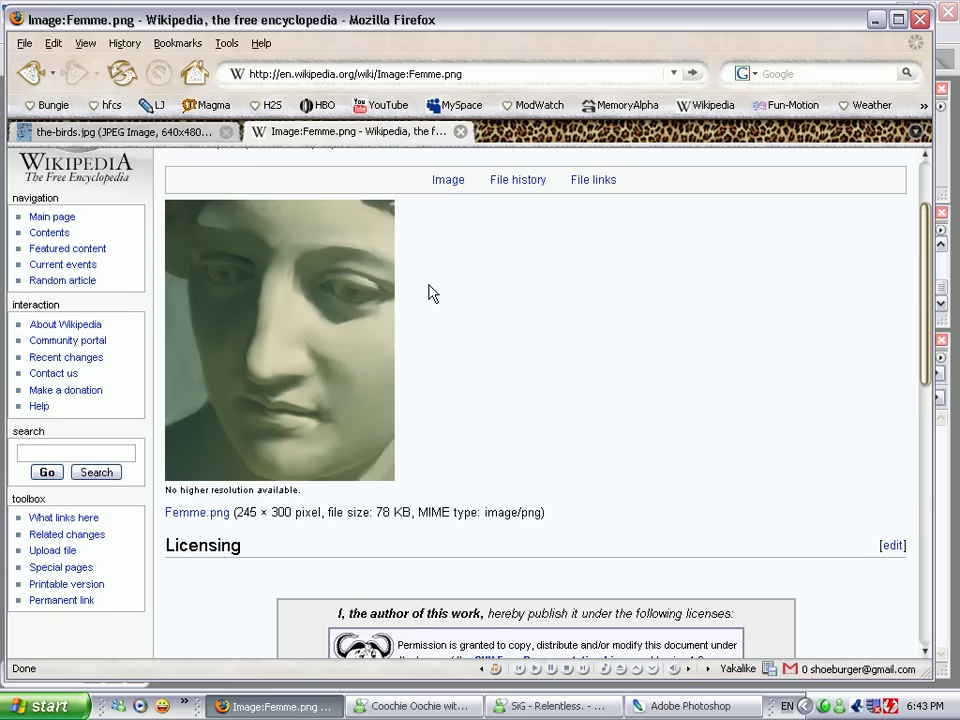
click(33, 72)
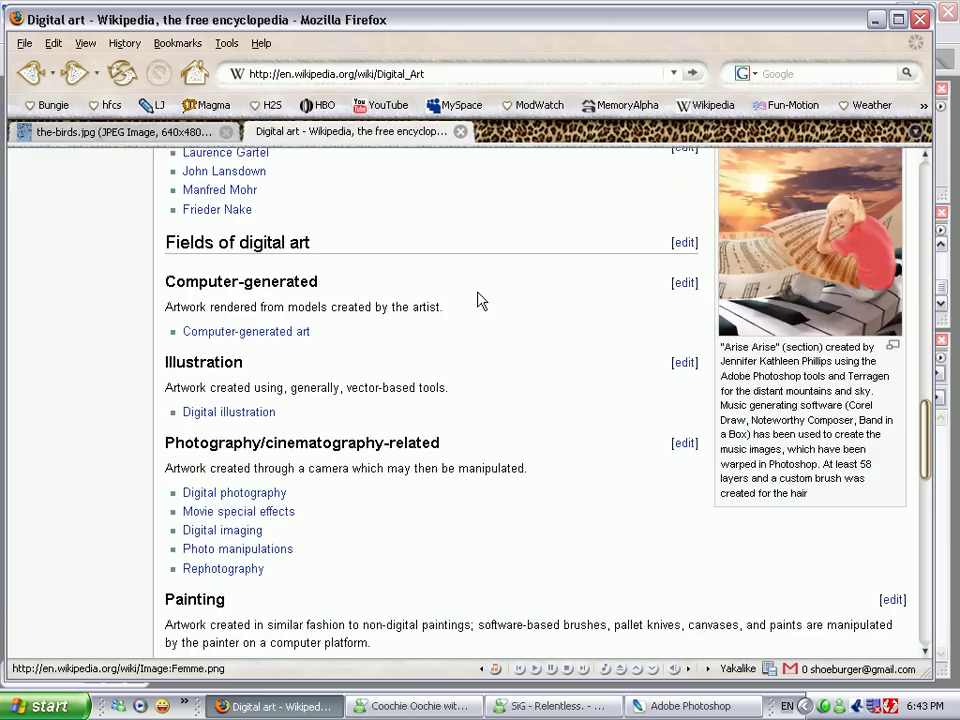
scroll(476, 291, up, 10)
scroll(476, 291, up, 7)
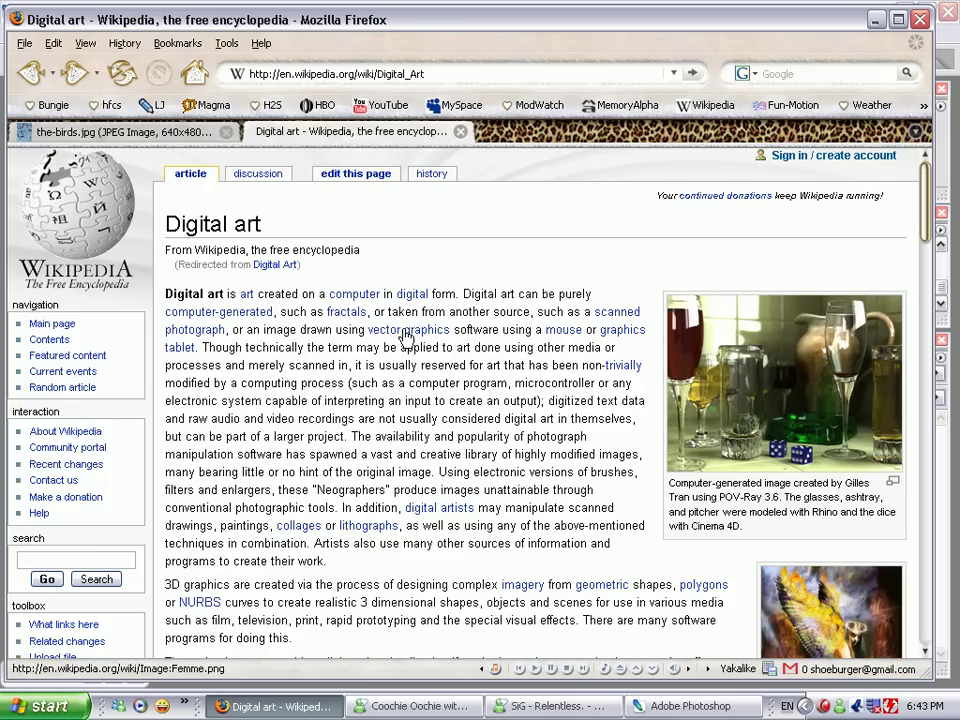
click(121, 560)
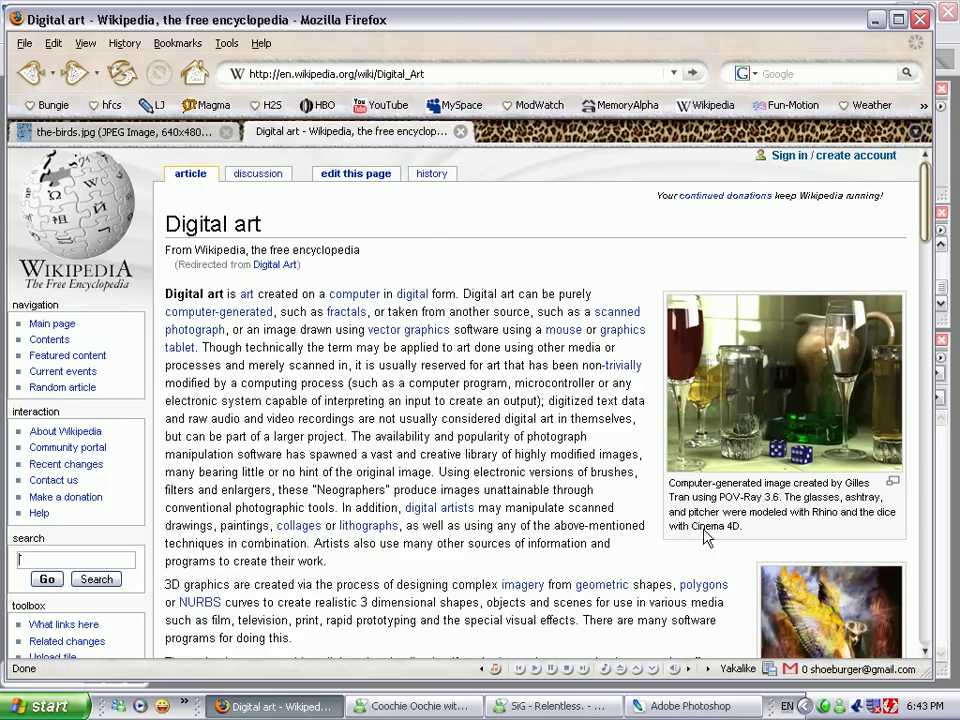
click(118, 138)
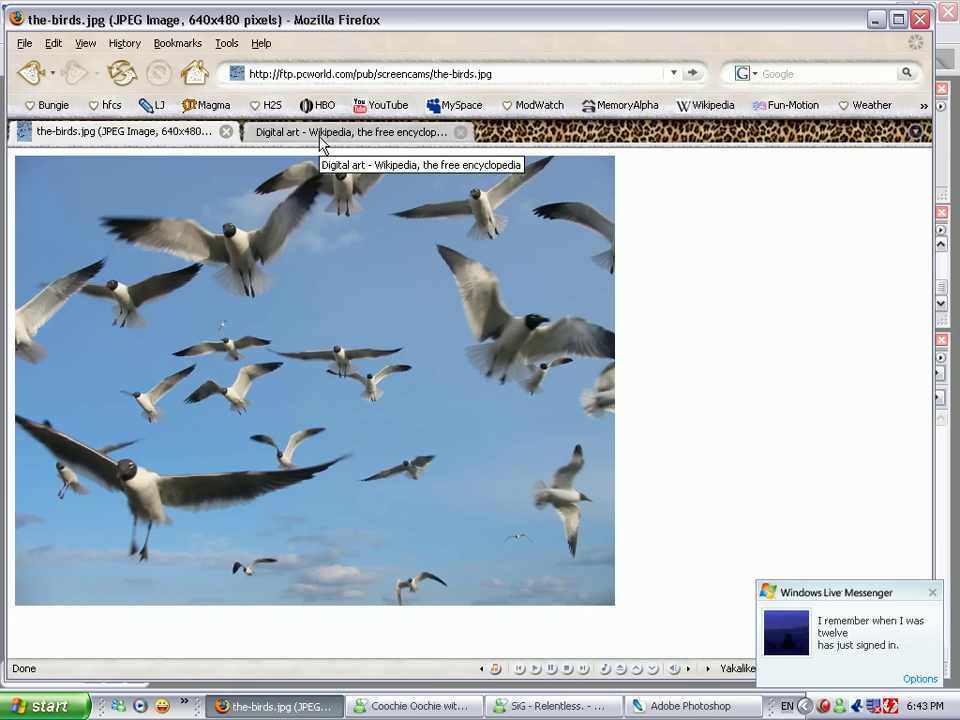
Step: Switch back to the Digital art article and scroll through it
click(320, 143)
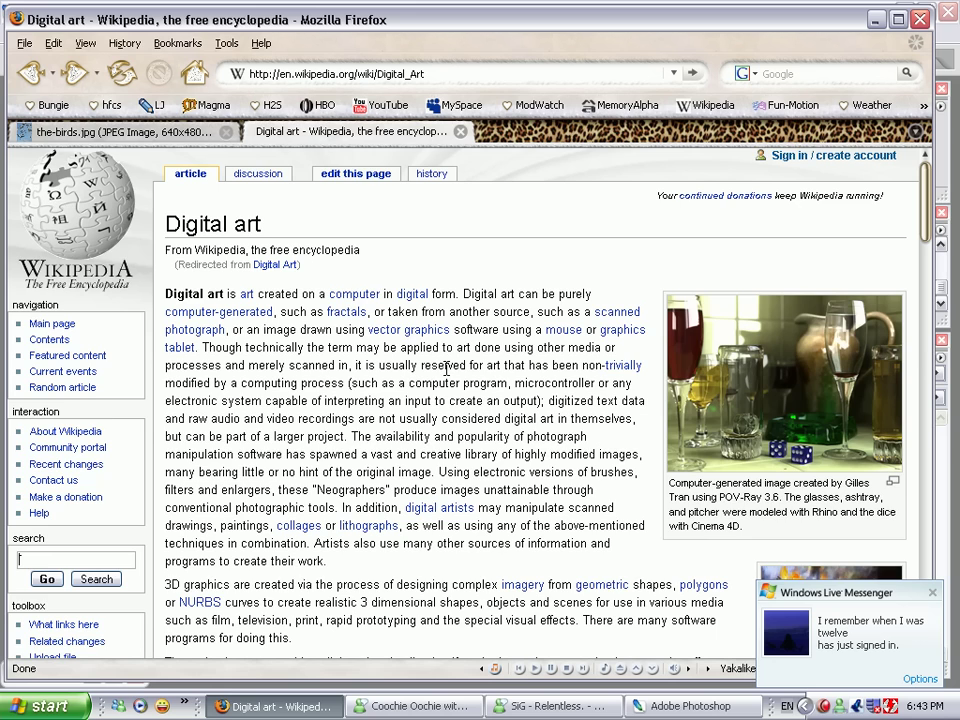
scroll(443, 365, down, 20)
scroll(445, 368, down, 13)
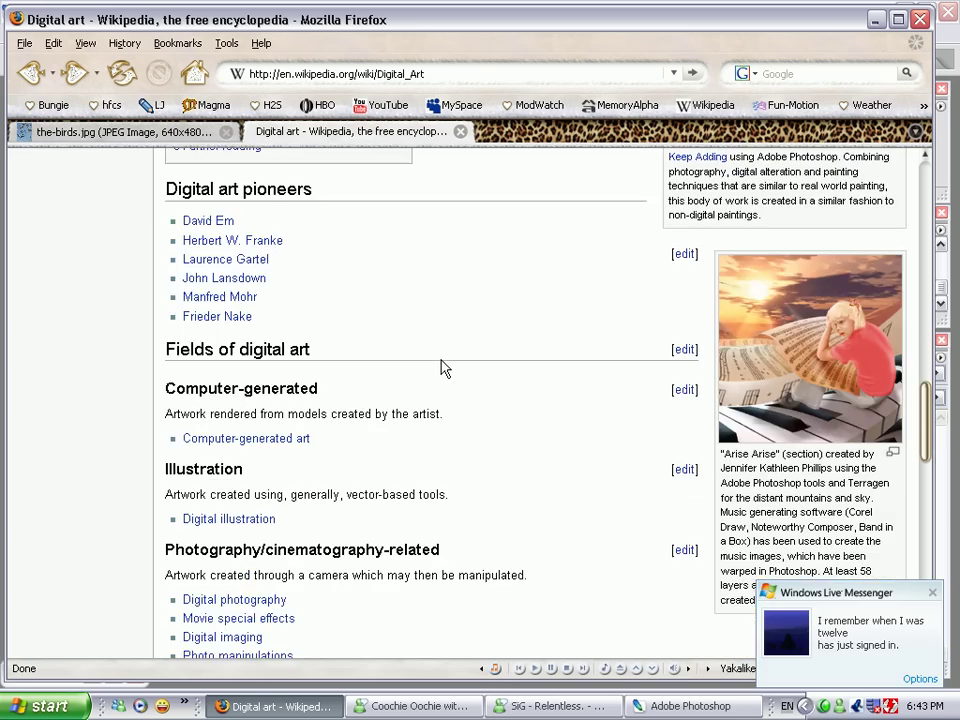
scroll(445, 368, up, 1)
scroll(443, 367, up, 20)
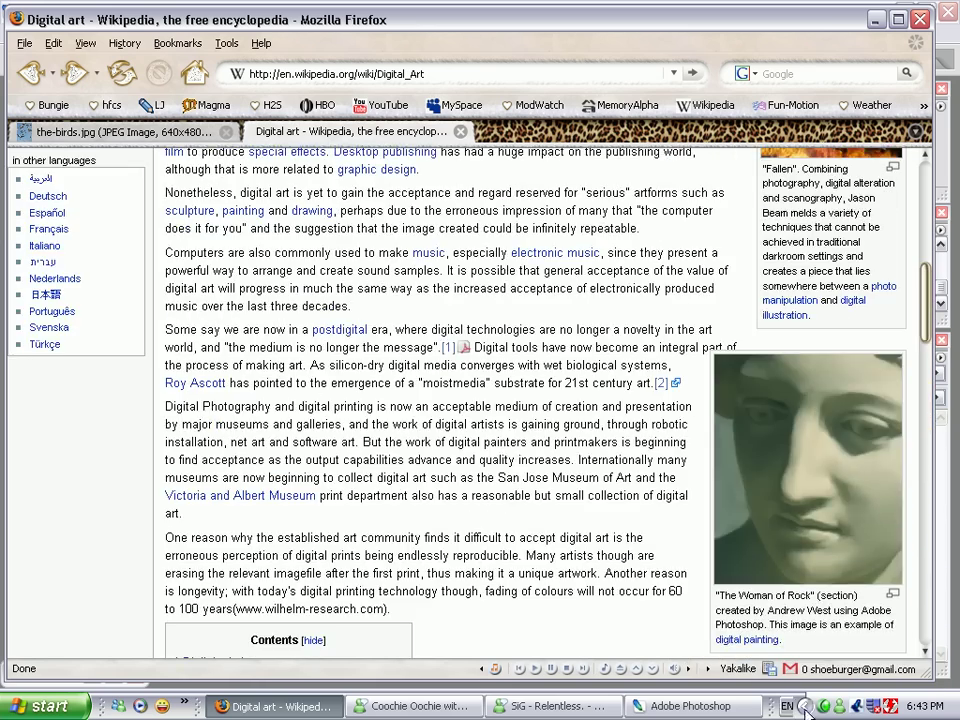
scroll(440, 510, up, 7)
Step: Create a new 640 × 480 pixel white document, Untitled-2, and confirm the foreground colour
click(690, 706)
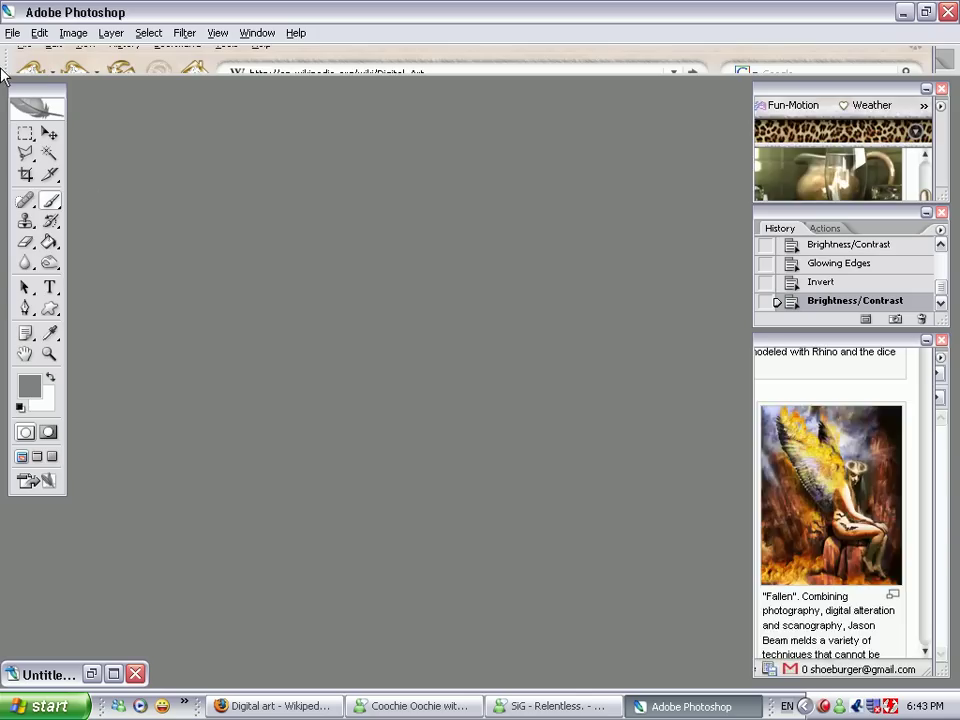
click(13, 34)
click(25, 53)
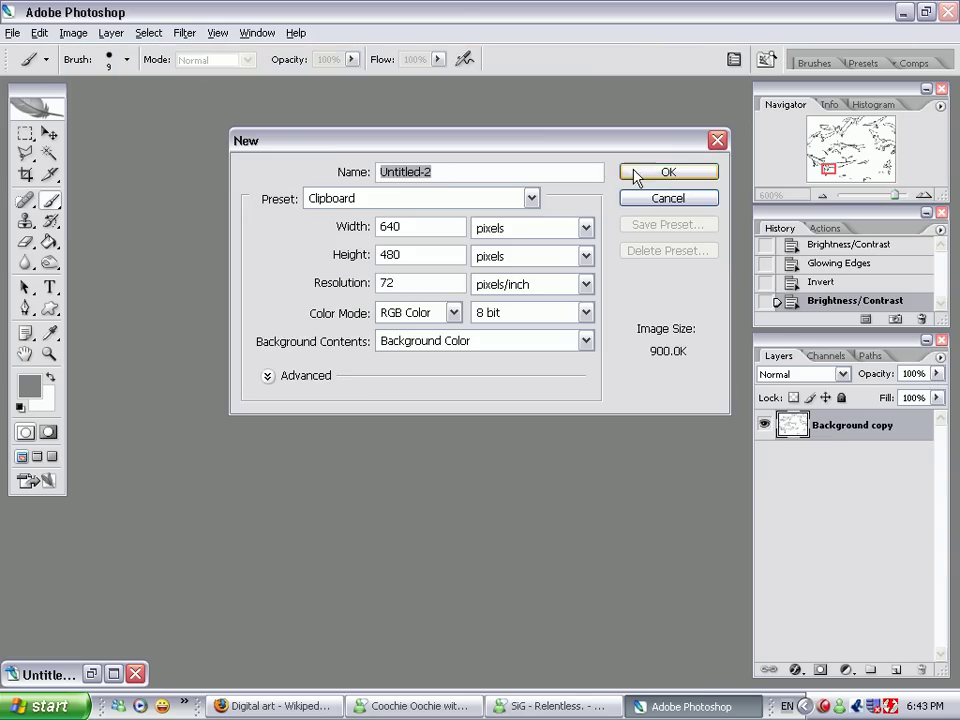
click(640, 176)
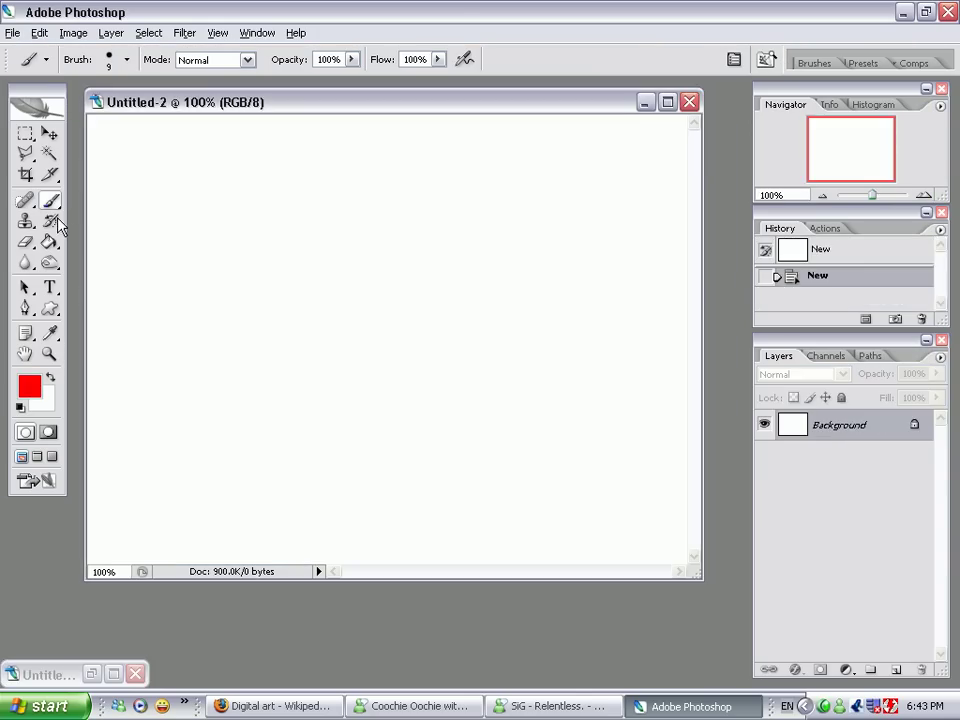
click(28, 381)
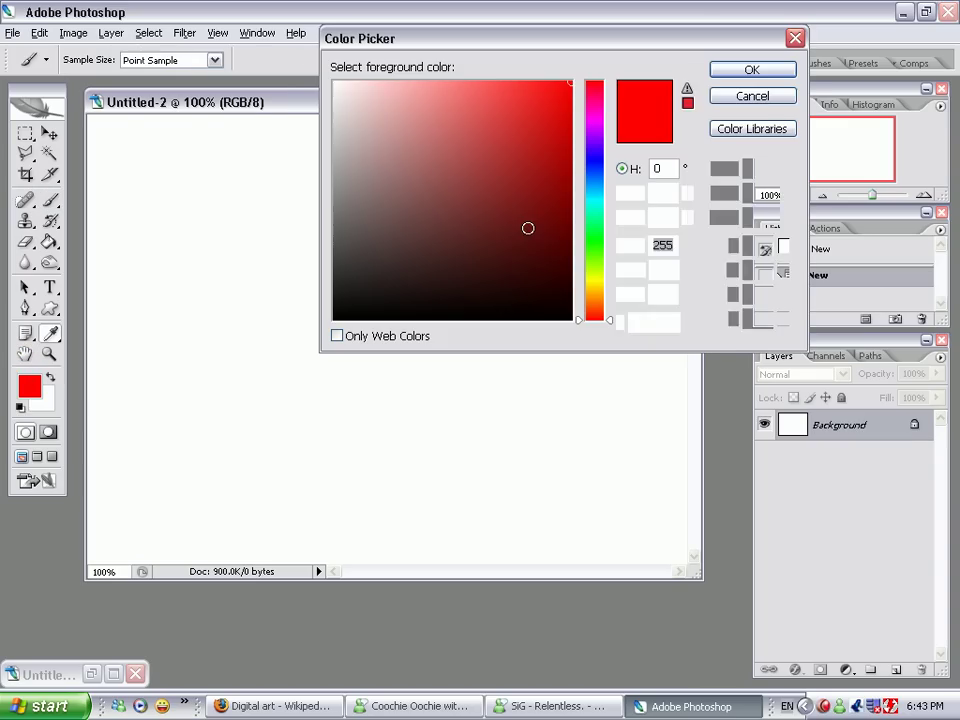
click(743, 66)
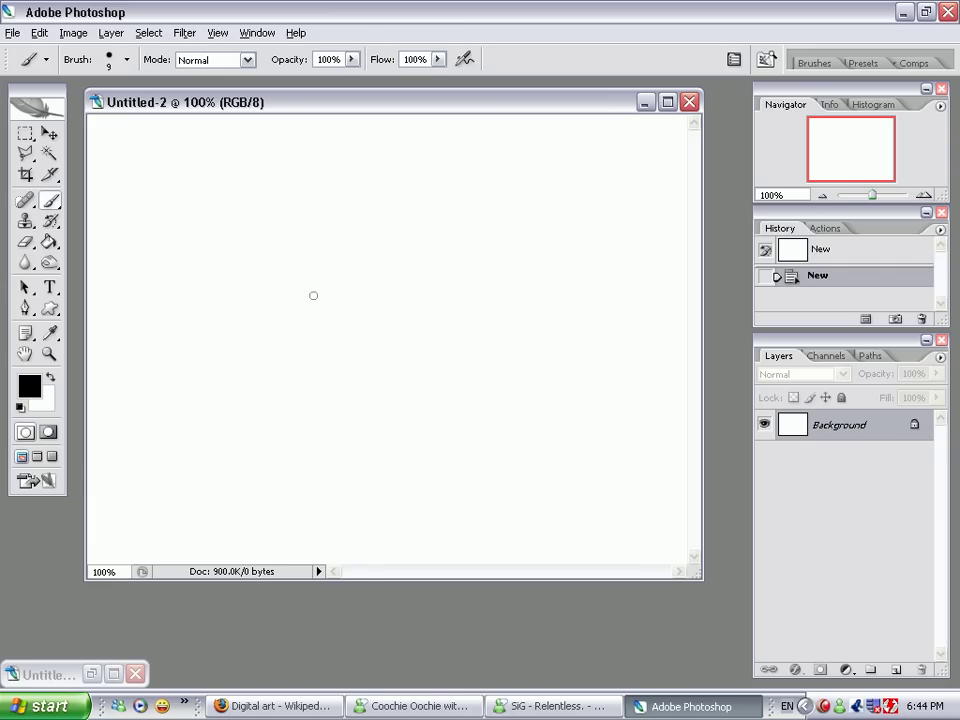
mouse_move(318, 281)
mouse_down()
mouse_move(343, 251)
mouse_move(426, 206)
mouse_move(543, 251)
mouse_up()
key(ctrl+z)
click(97, 678)
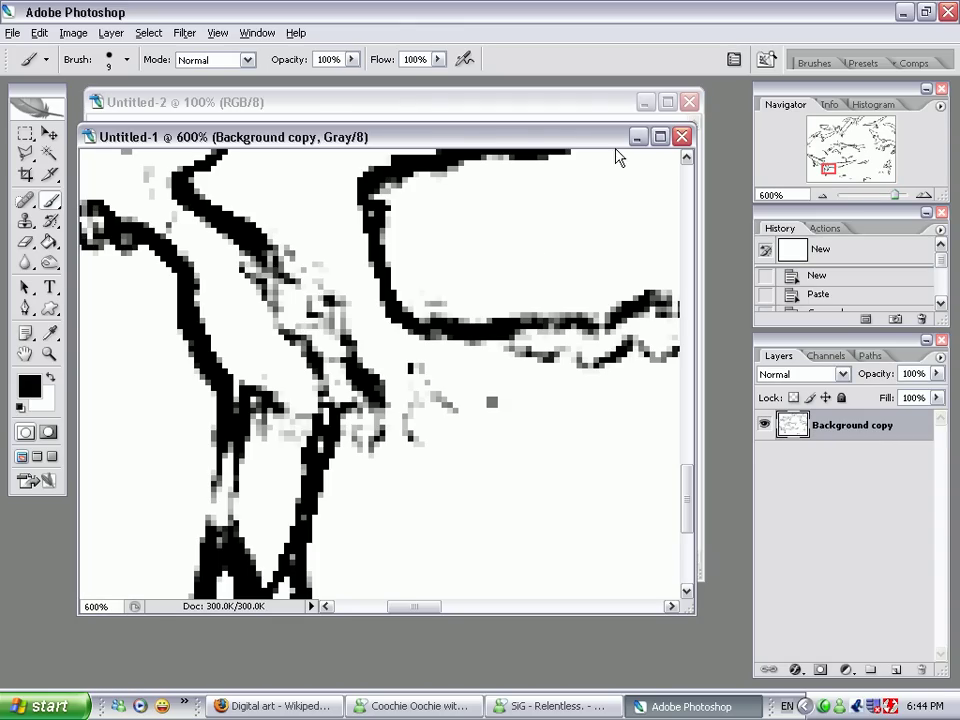
click(641, 136)
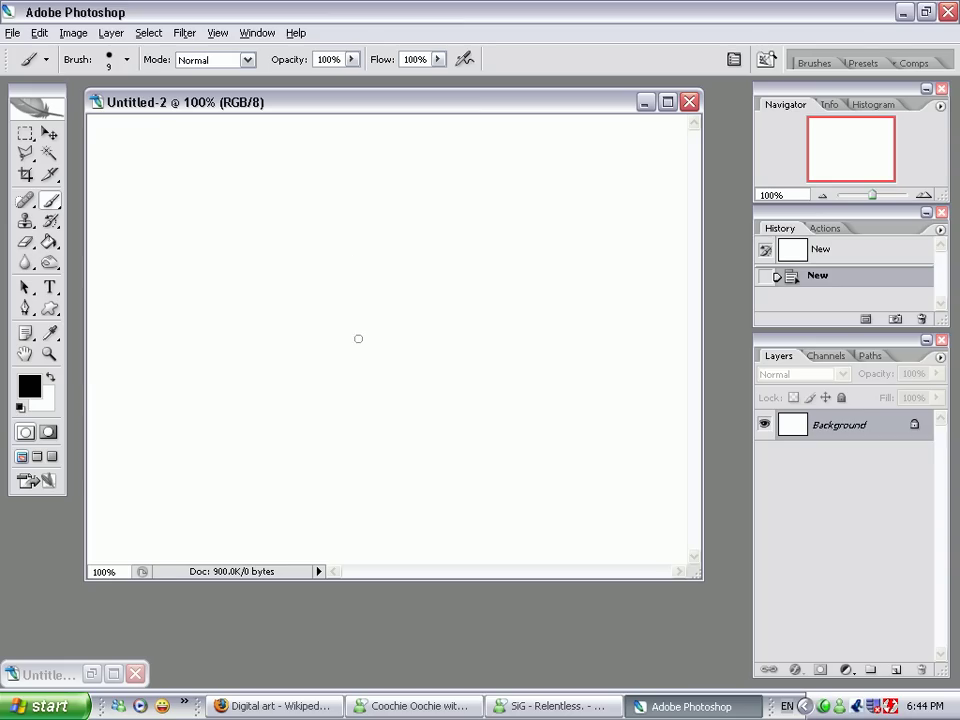
Step: Paint the first bird's crossed tail and two arched wings
mouse_move(361, 285)
mouse_down()
mouse_move(348, 302)
mouse_move(378, 302)
mouse_up()
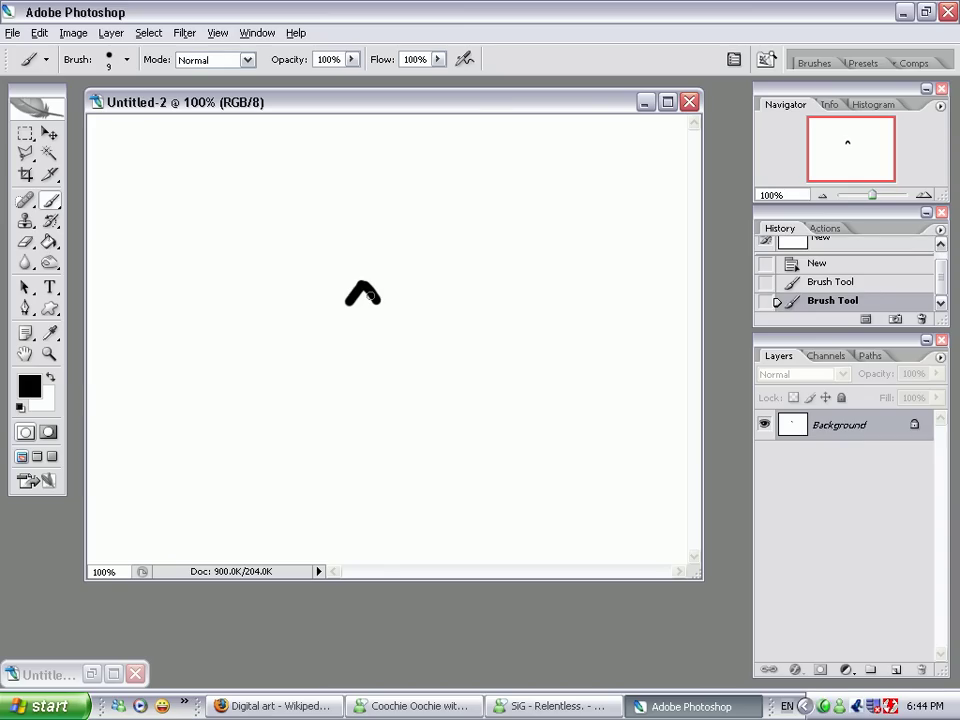
mouse_move(362, 285)
mouse_down()
mouse_move(362, 277)
mouse_move(262, 260)
mouse_up()
mouse_move(362, 278)
mouse_down()
mouse_move(400, 251)
mouse_move(452, 263)
mouse_up()
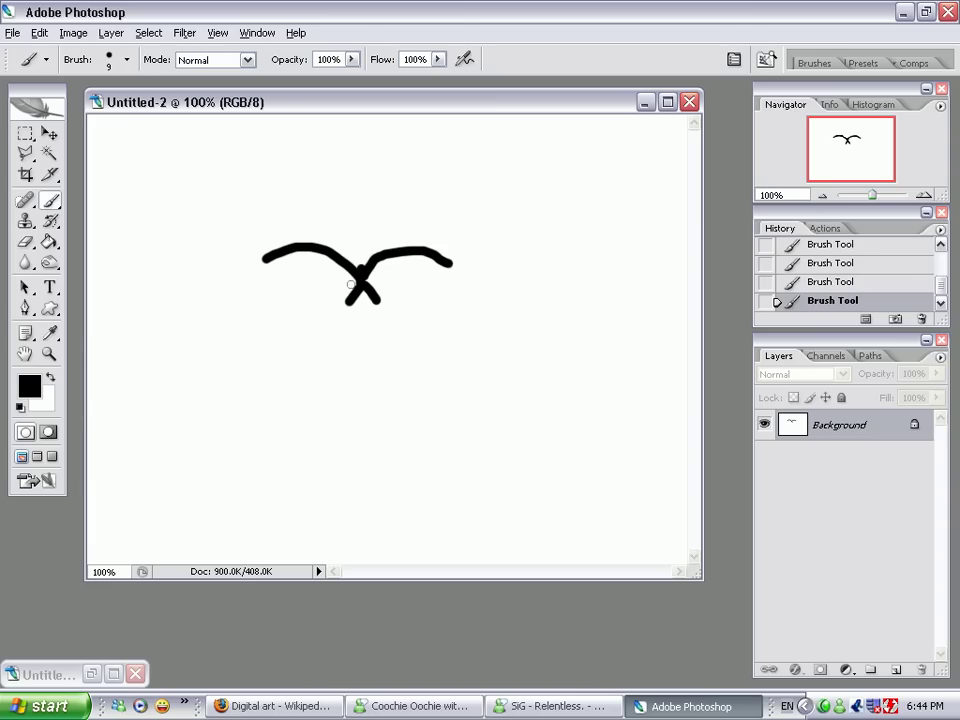
Step: Zoom out and back to 100%, then brush the second bird's crossed tail and arched wings
click(49, 354)
alt+click(361, 326)
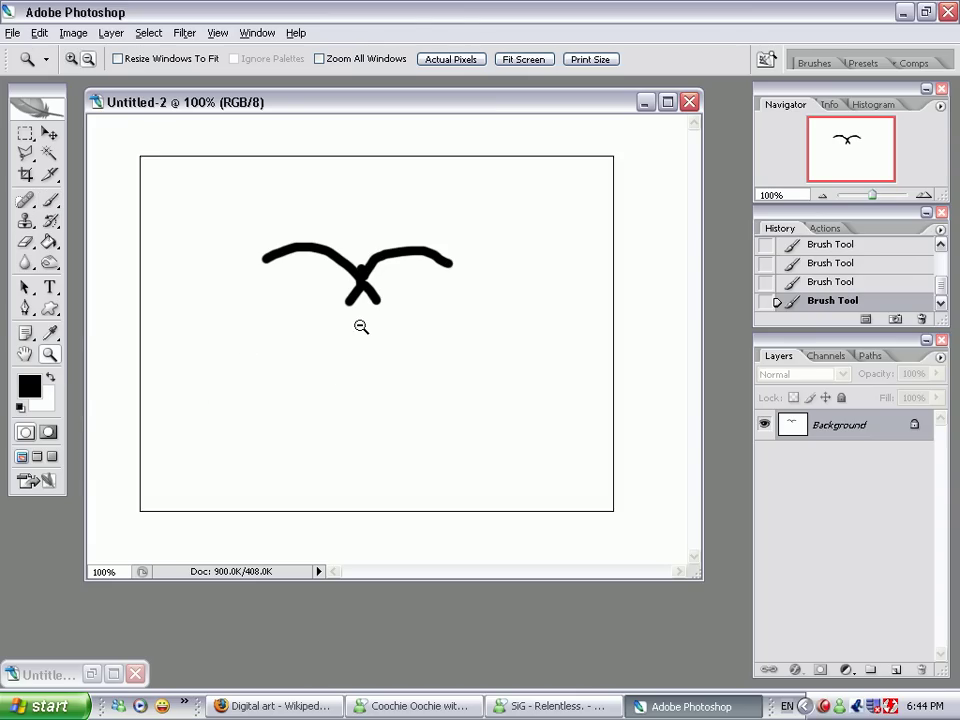
click(388, 328)
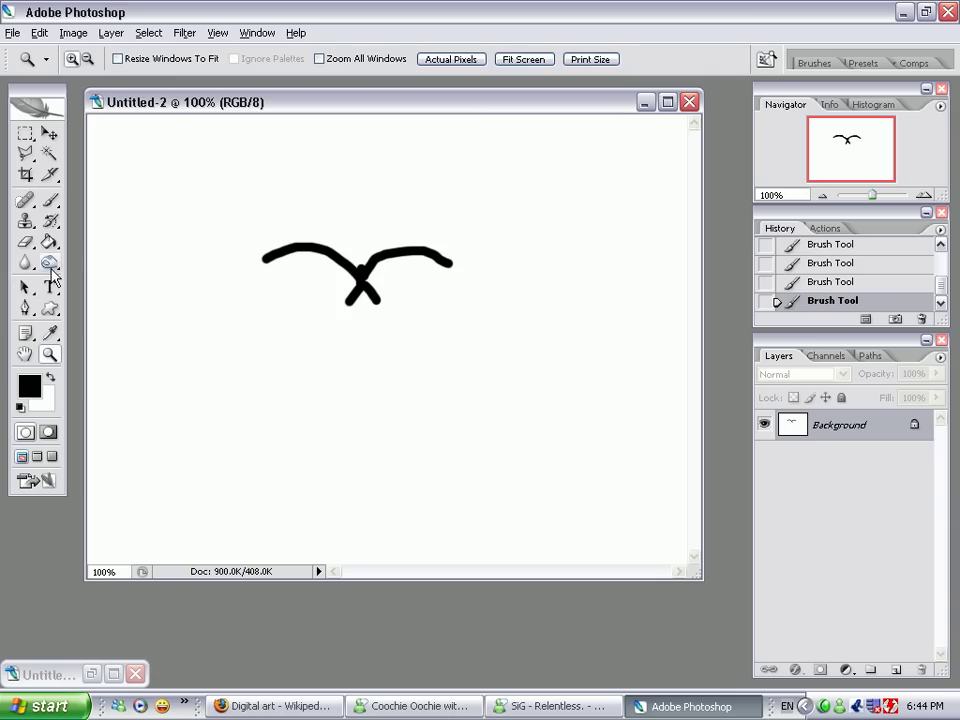
click(50, 202)
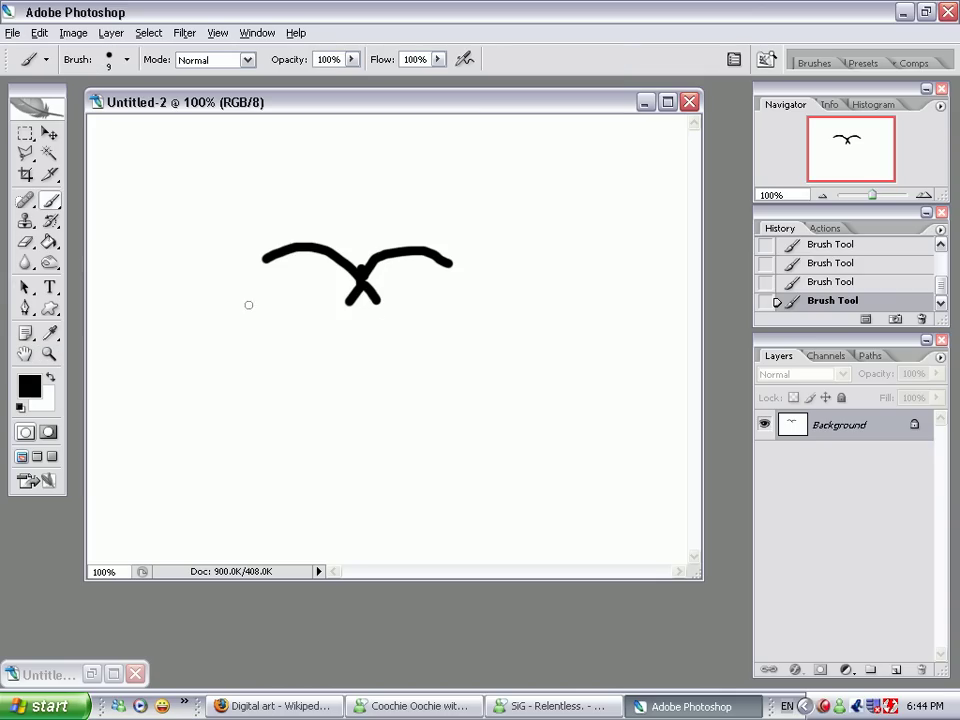
mouse_move(403, 406)
mouse_down()
mouse_move(439, 405)
mouse_move(415, 378)
mouse_move(414, 387)
mouse_move(384, 376)
mouse_move(349, 407)
mouse_up()
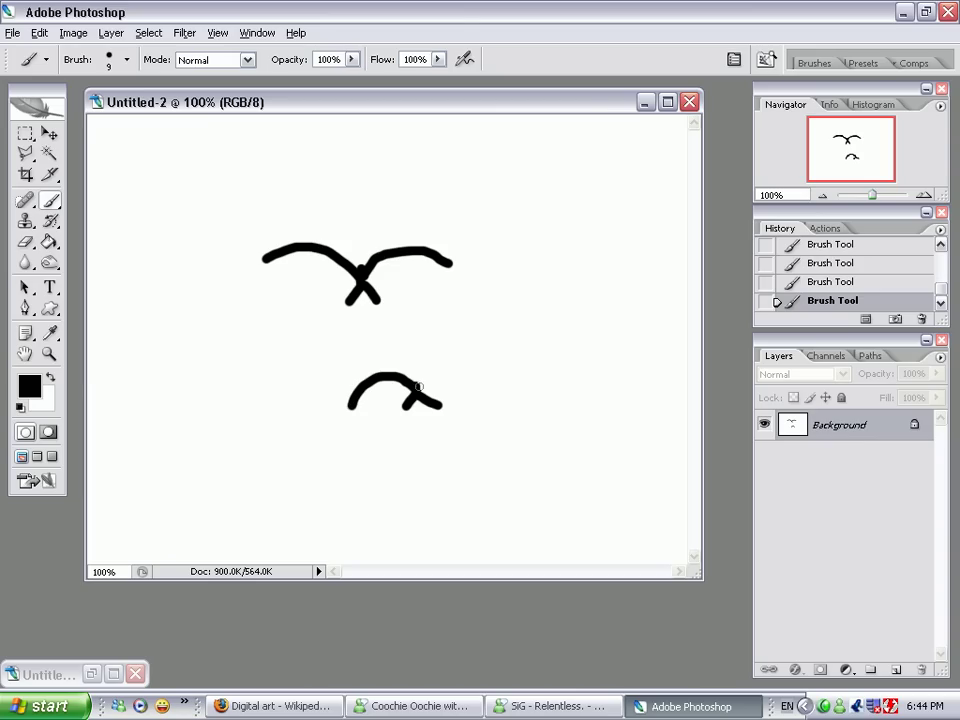
mouse_move(420, 390)
mouse_down()
mouse_move(452, 372)
mouse_move(495, 398)
mouse_up()
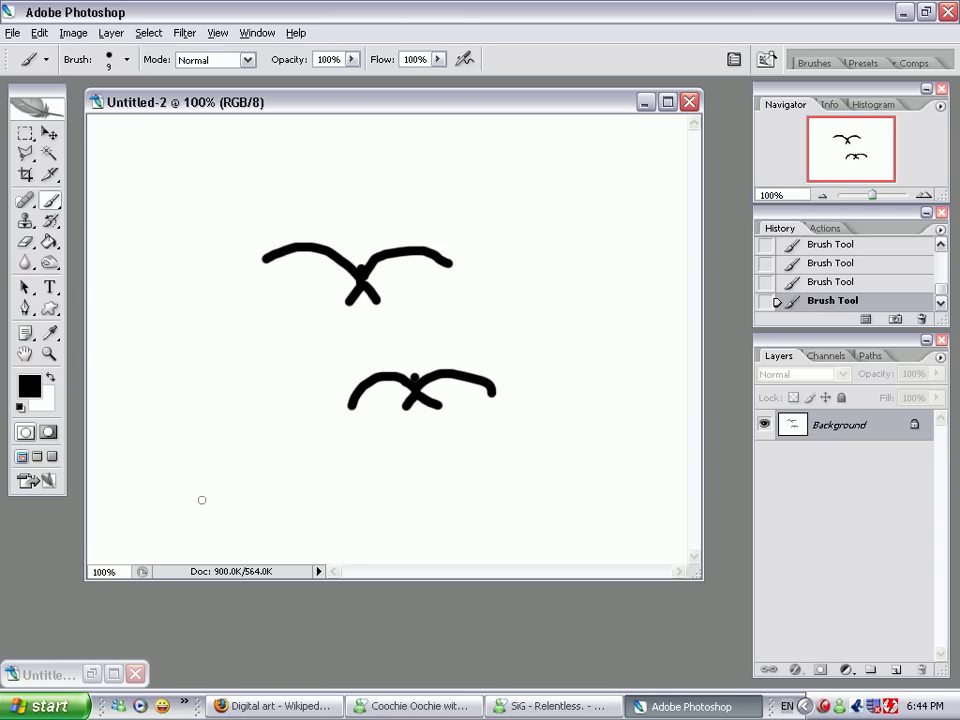
Step: Paint a hooked vertical mark at lower left and a flat line crossed by a short tick
mouse_move(169, 499)
mouse_down()
mouse_move(171, 454)
mouse_move(156, 465)
mouse_up()
click(165, 461)
drag(357, 491, 522, 482)
drag(434, 486, 434, 509)
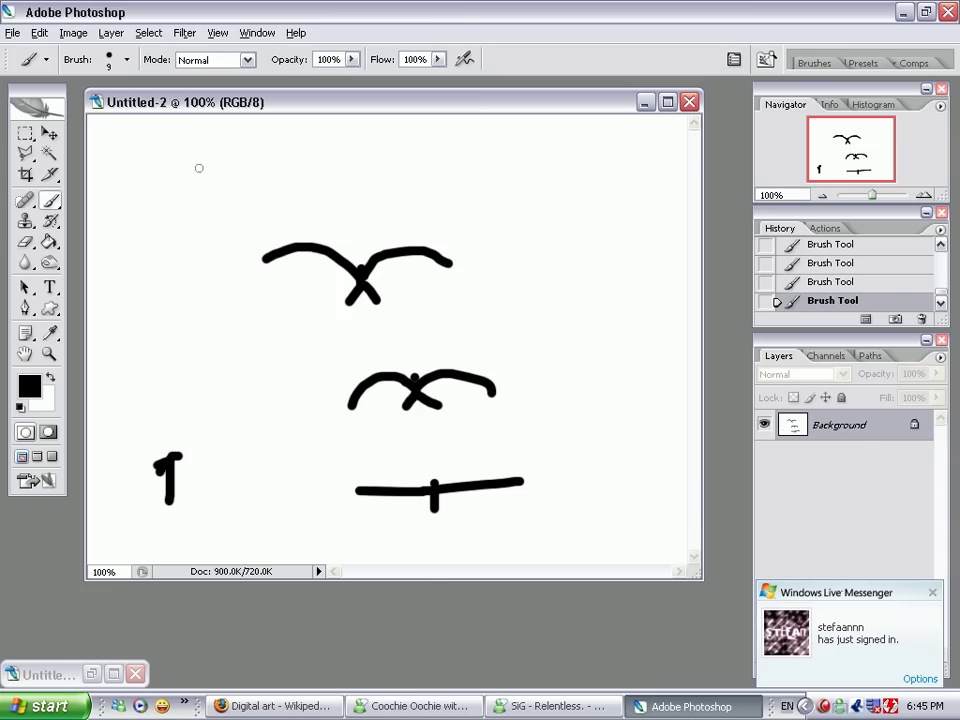
Step: Paint a large bird with a long arched wing across the top and a crossed tail
mouse_move(132, 233)
mouse_down()
mouse_move(375, 182)
mouse_move(399, 201)
mouse_move(633, 214)
mouse_up()
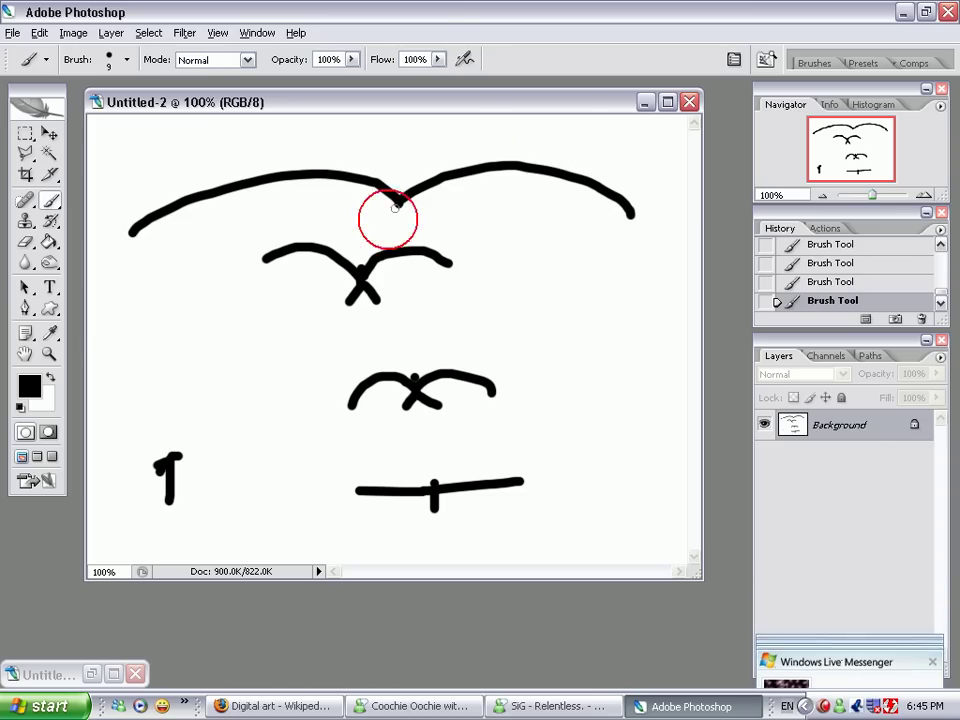
drag(395, 186, 428, 230)
mouse_move(385, 222)
mouse_down()
mouse_move(398, 172)
mouse_move(400, 190)
mouse_up()
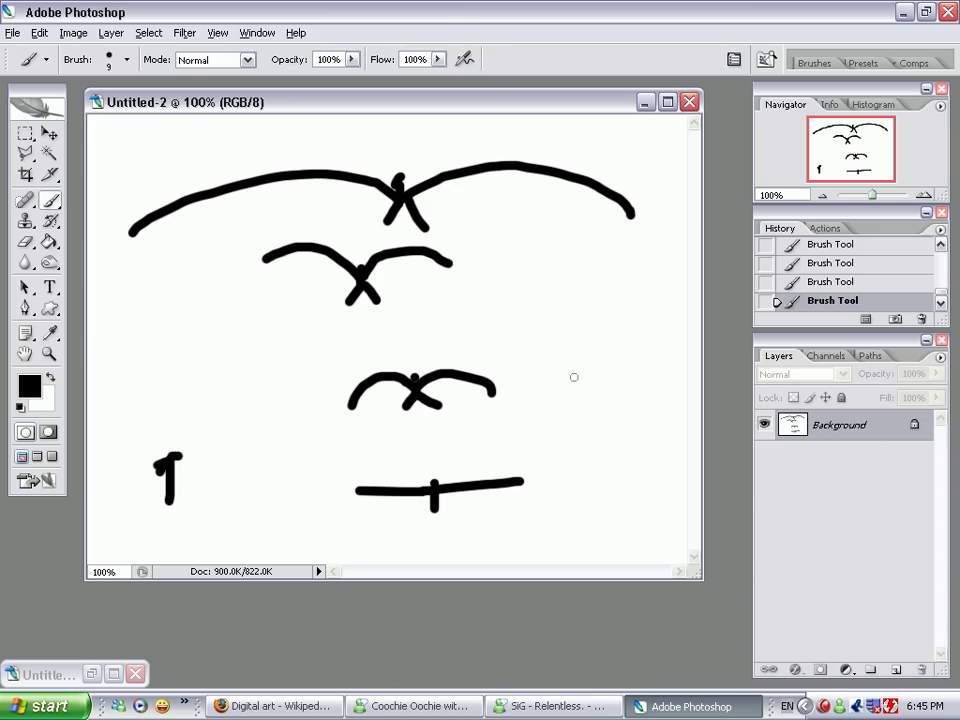
Step: Start the right-hand figure with a dark blob, two dots and spiky strokes around it
mouse_move(562, 287)
mouse_down()
mouse_move(616, 310)
mouse_move(570, 298)
mouse_move(607, 317)
mouse_move(593, 321)
mouse_move(559, 286)
mouse_up()
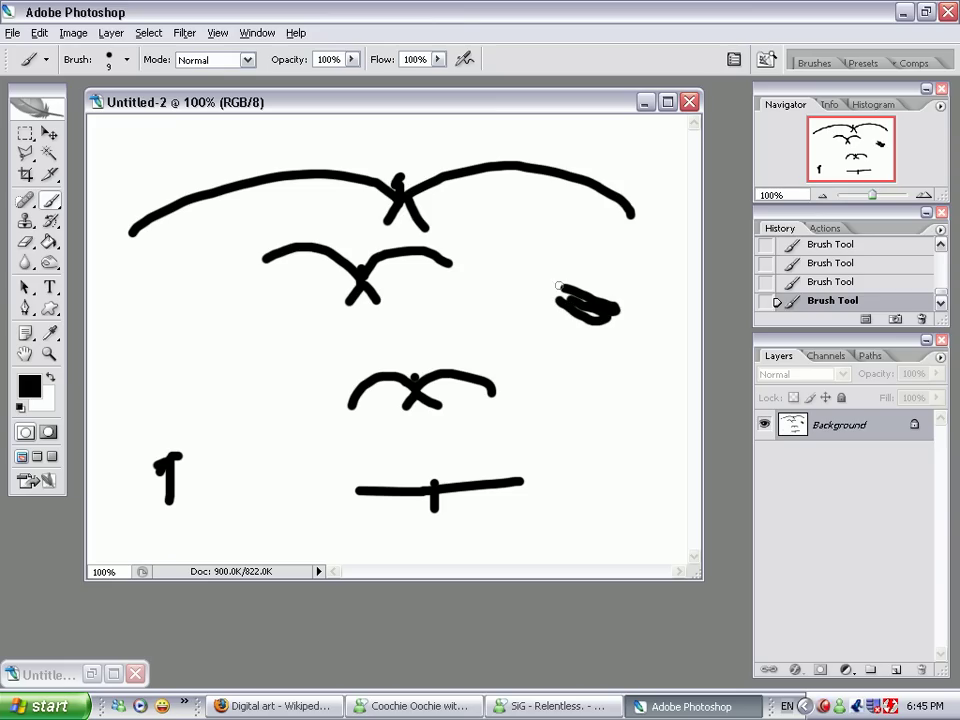
click(544, 270)
click(576, 271)
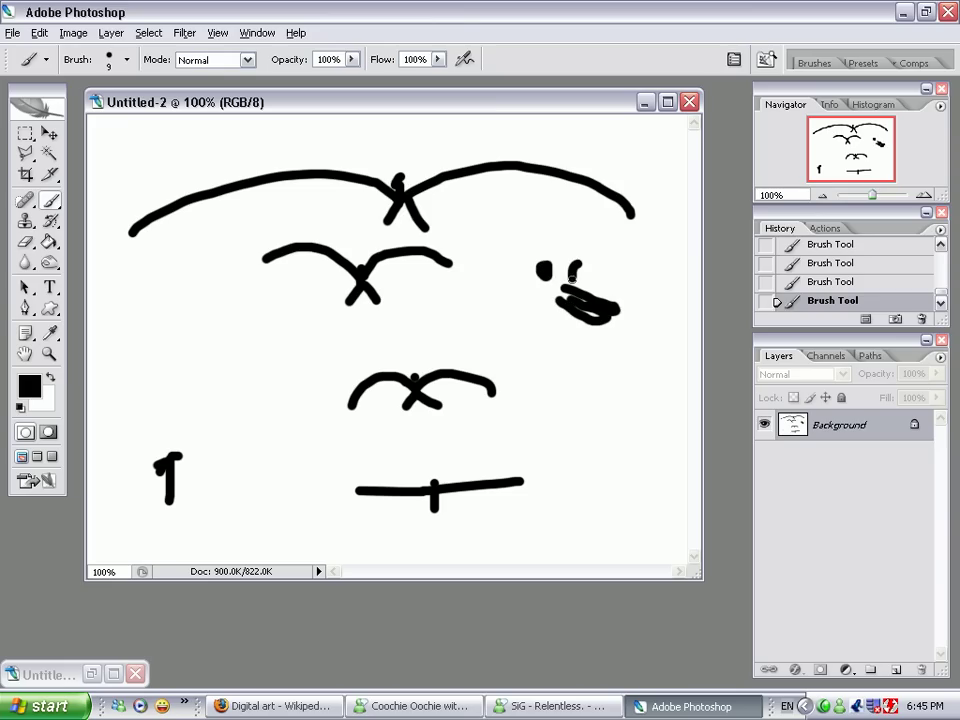
mouse_move(518, 238)
mouse_down()
mouse_move(529, 254)
mouse_move(553, 250)
mouse_up()
mouse_move(569, 240)
mouse_down()
mouse_move(577, 252)
mouse_move(600, 240)
mouse_move(602, 251)
mouse_up()
drag(590, 261, 615, 263)
drag(600, 277, 632, 281)
drag(605, 291, 630, 293)
Step: Add more spiky dashes below the blob and long diagonal legs to the figure
mouse_move(530, 268)
mouse_down()
mouse_move(512, 271)
mouse_move(500, 296)
mouse_up()
click(505, 314)
mouse_move(520, 301)
mouse_down()
mouse_move(505, 309)
mouse_move(532, 334)
mouse_up()
mouse_move(545, 320)
mouse_down()
mouse_move(566, 340)
mouse_move(562, 356)
mouse_move(487, 443)
mouse_up()
drag(583, 330, 652, 455)
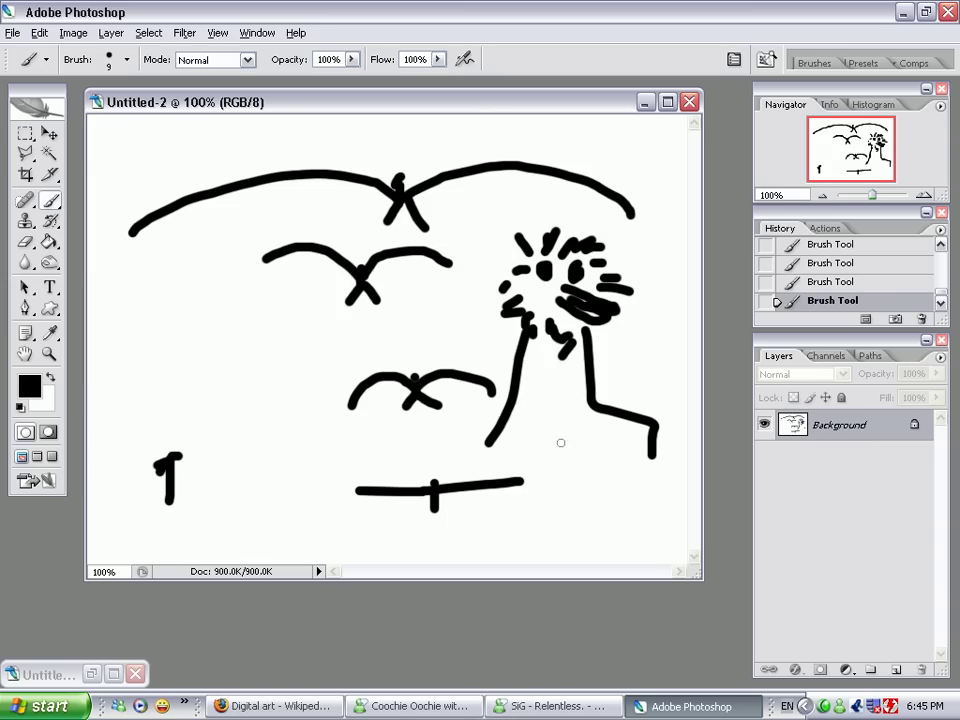
drag(534, 407, 488, 444)
mouse_move(552, 411)
mouse_down()
mouse_move(510, 451)
mouse_move(629, 460)
mouse_up()
Step: Choose yellow as the foreground colour in the Color Picker
click(50, 377)
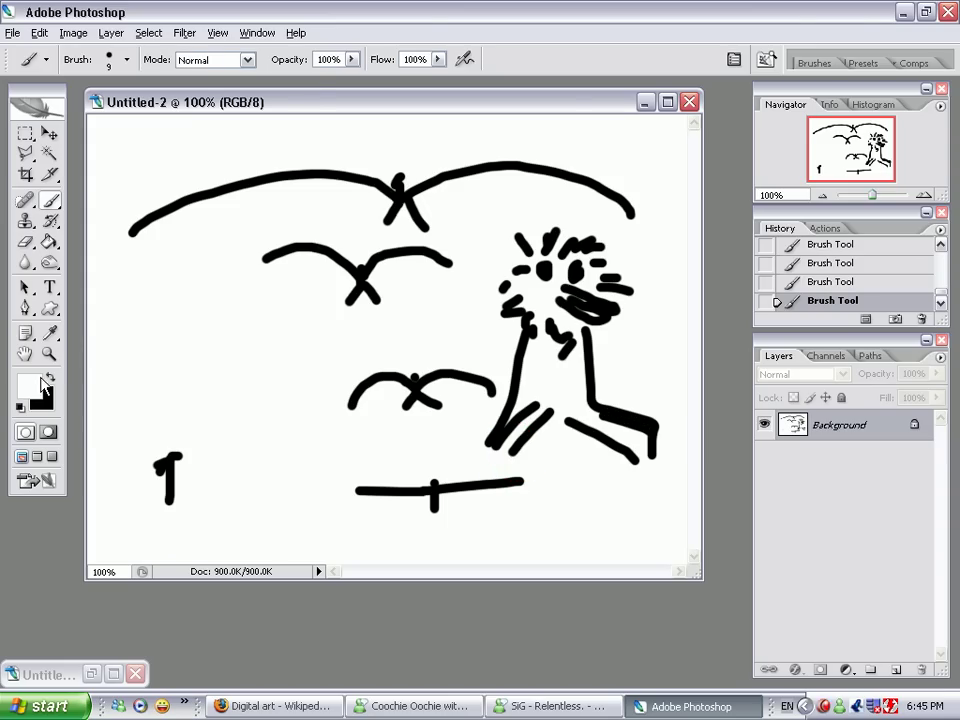
click(48, 333)
click(29, 385)
mouse_move(594, 258)
mouse_down()
mouse_move(593, 290)
mouse_move(562, 262)
mouse_up()
click(752, 96)
Step: Scribble yellow over the spiky figure with the Brush tool
key(b)
mouse_move(526, 308)
mouse_down()
mouse_move(560, 262)
mouse_move(538, 423)
mouse_move(682, 489)
mouse_up()
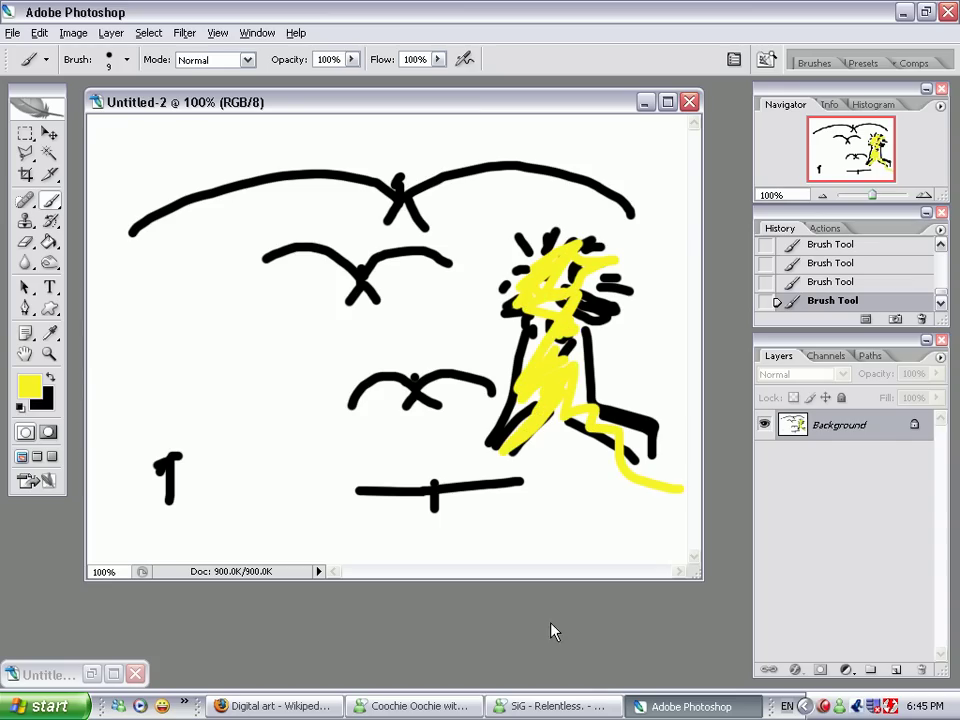
click(820, 708)
right_click(825, 708)
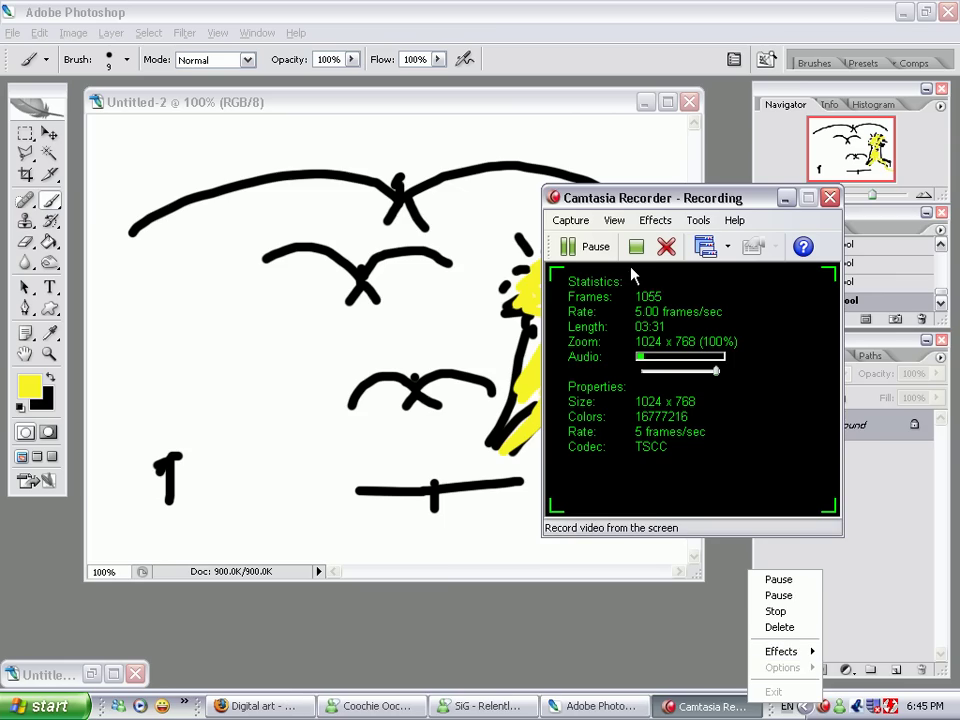